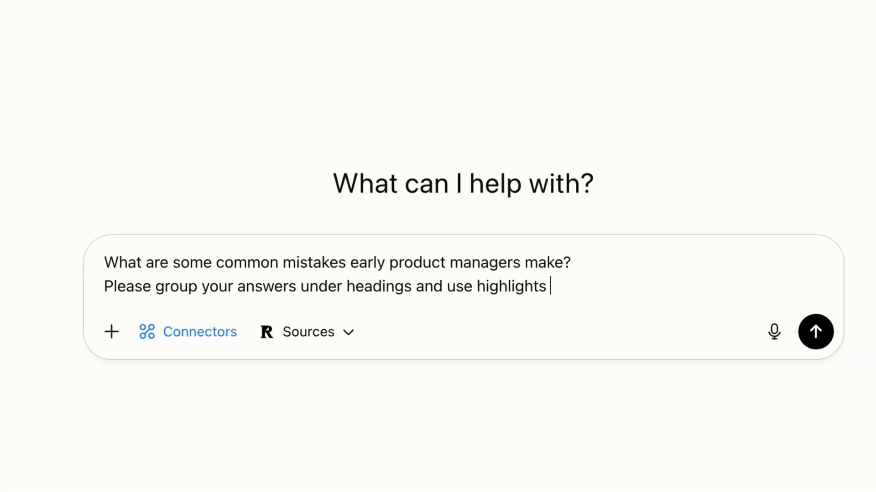
- Finish and send the question on early product manager mistakes, with headings and supporting highlights
type("ack up each point.")
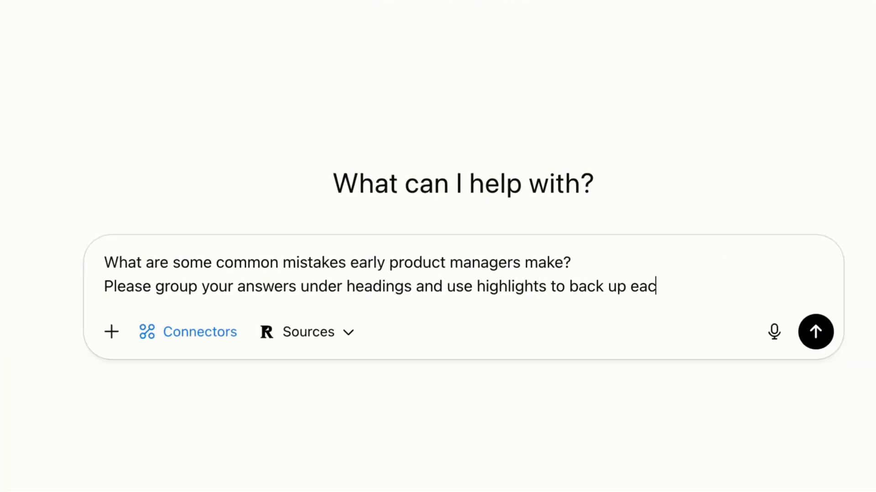
key("Return")
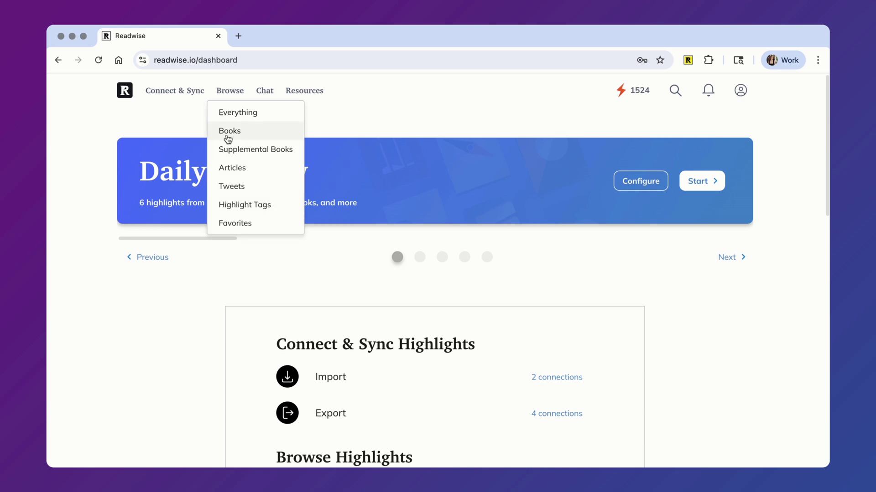
- Show the Books list in the Readwise Library and scroll through its titles, authors and highlight counts
left_click(227, 132)
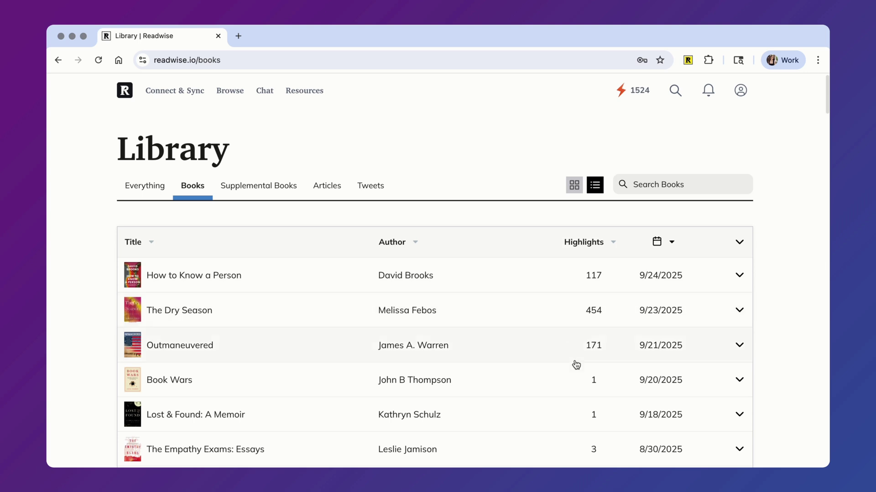
scroll(577, 422, "down", 5)
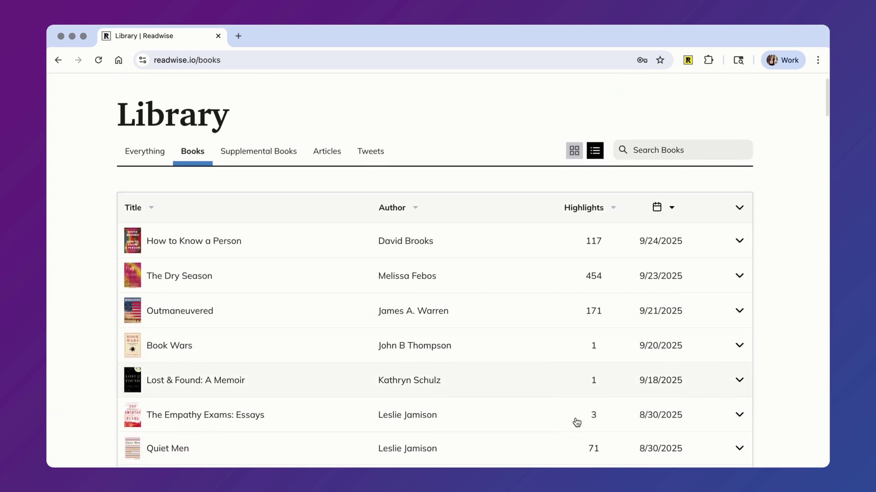
scroll(576, 422, "down", 6)
scroll(576, 422, "down", 8)
scroll(576, 421, "down", 9)
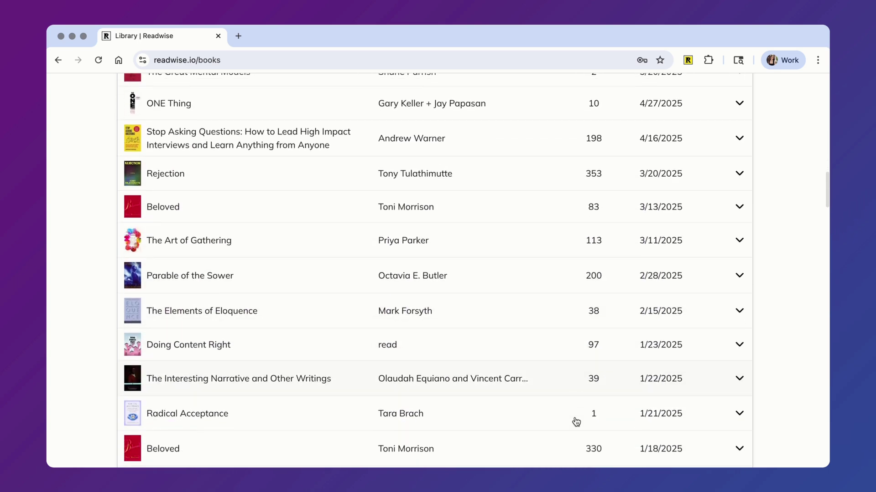
scroll(576, 422, "down", 6)
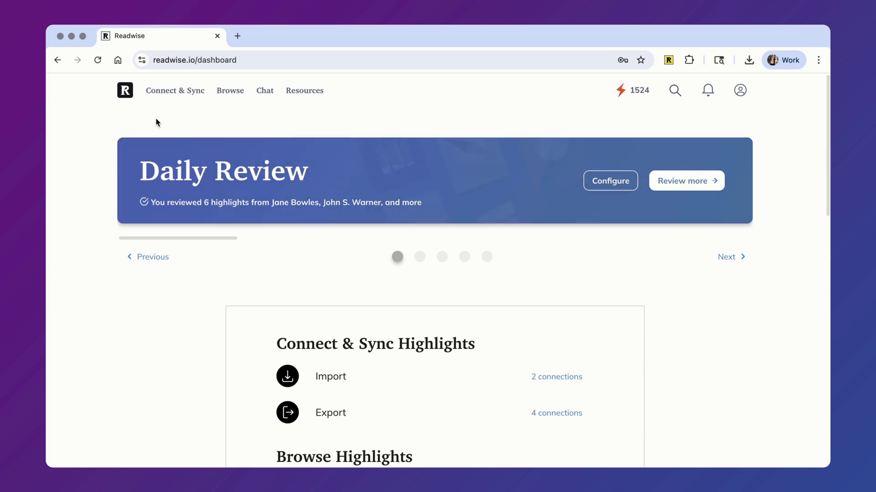
- Open Connect & Sync > Import Highlights and browse the integration cards
left_click(160, 91)
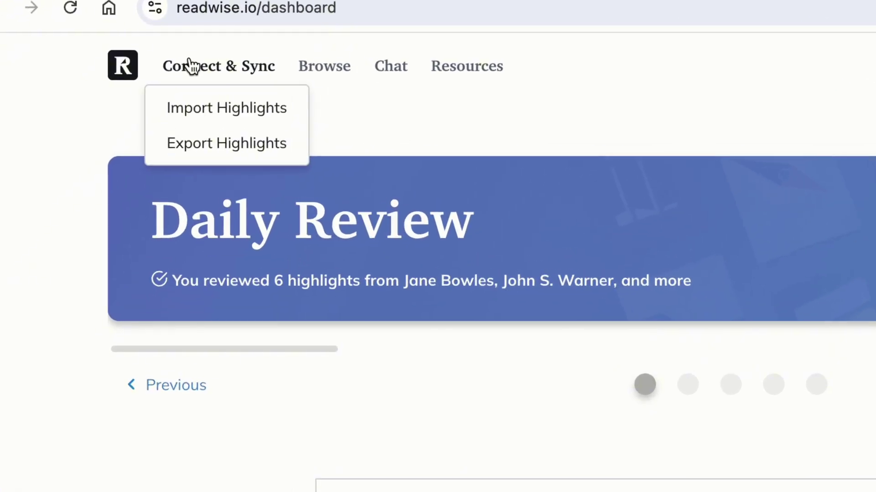
left_click(200, 109)
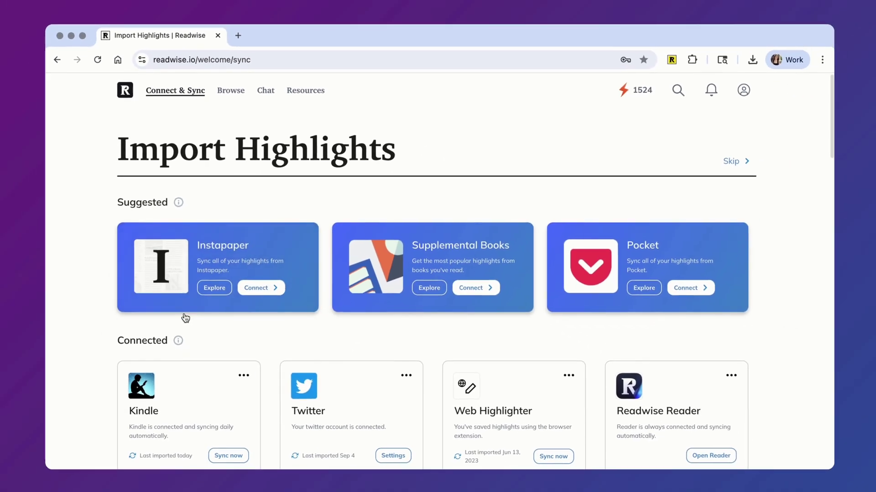
scroll(185, 317, "down", 15)
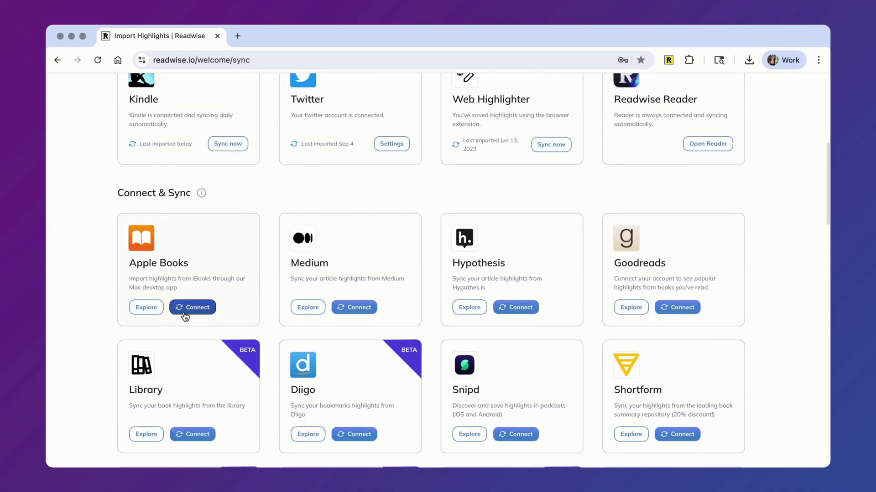
scroll(186, 317, "down", 15)
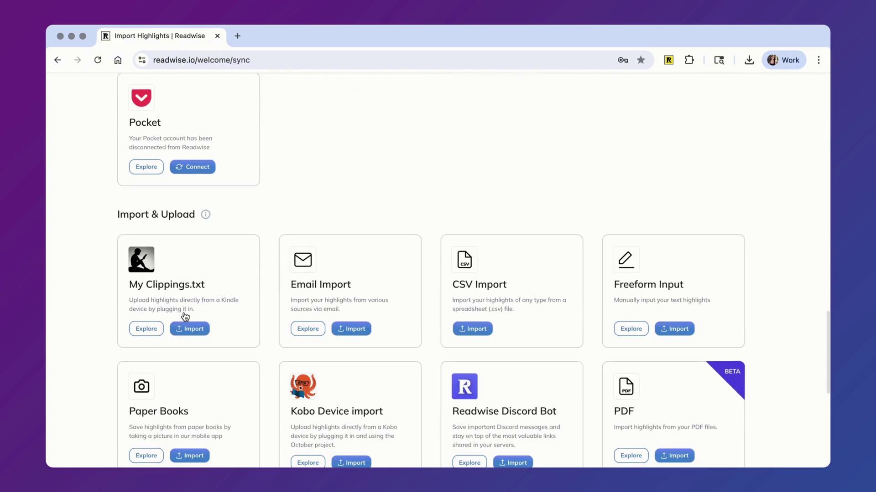
scroll(185, 316, "up", 20)
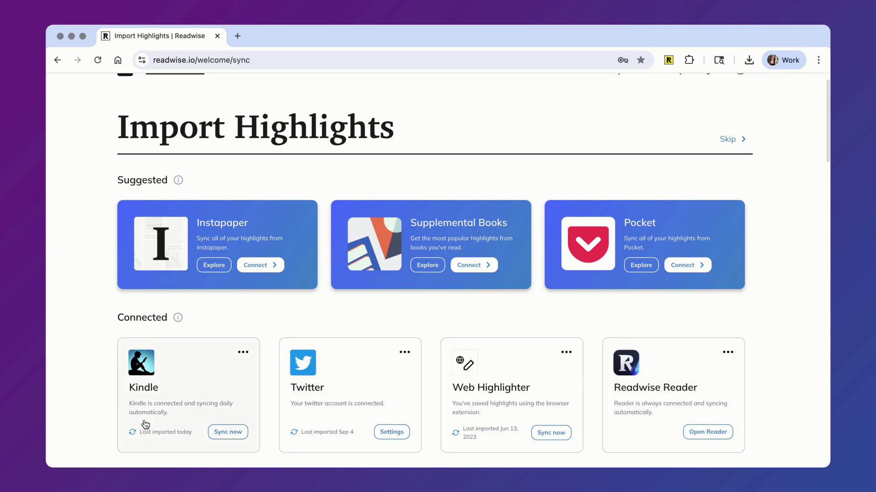
- Scroll further down the sources and start an import from Paper Books
scroll(145, 425, "down", 10)
scroll(145, 425, "down", 12)
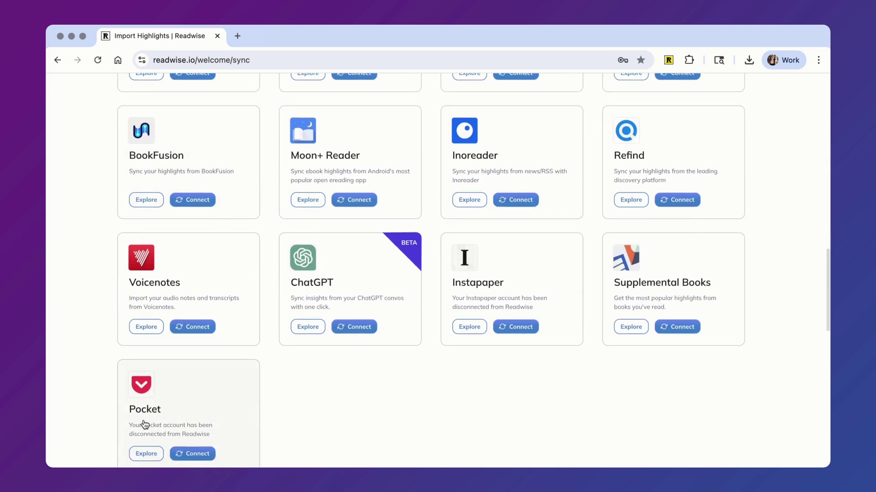
scroll(145, 425, "down", 5)
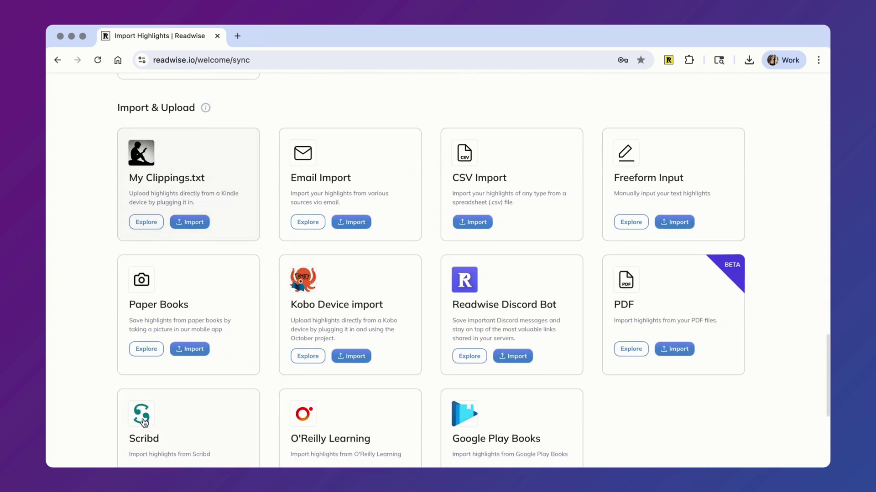
left_click(195, 351)
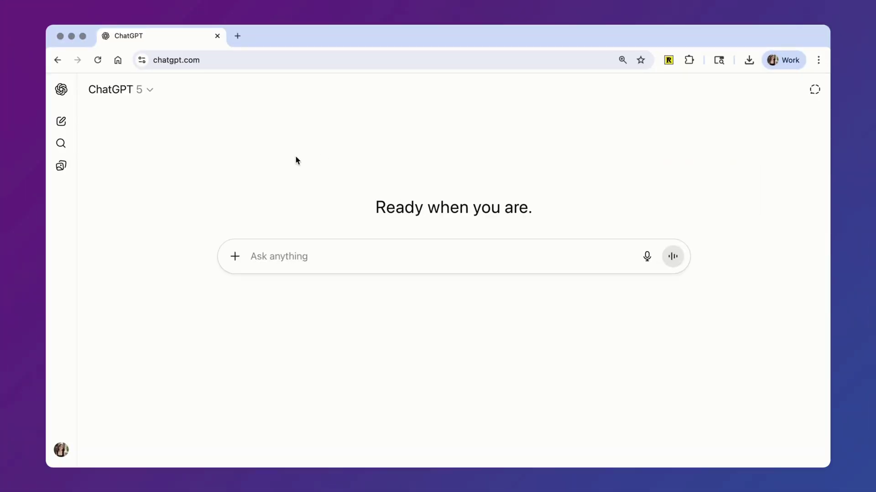
- Switch from the personal account to the Readwise team workspace using the account menu
left_click(61, 451)
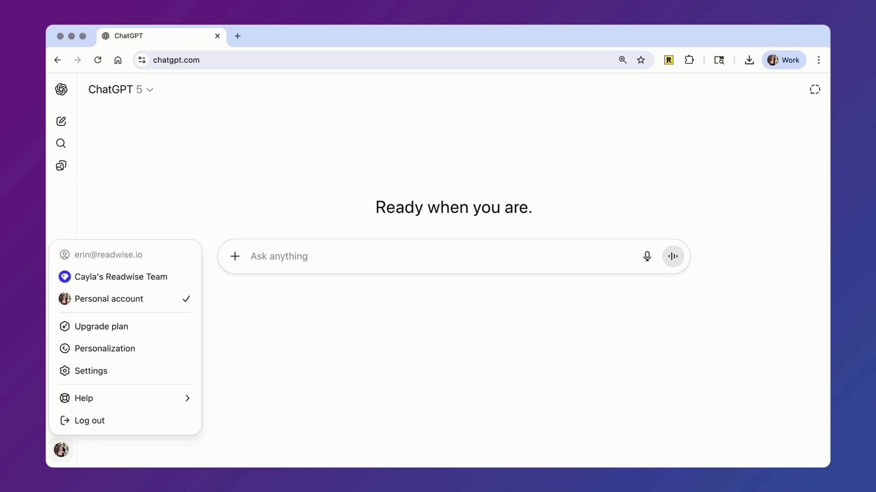
left_click(156, 283)
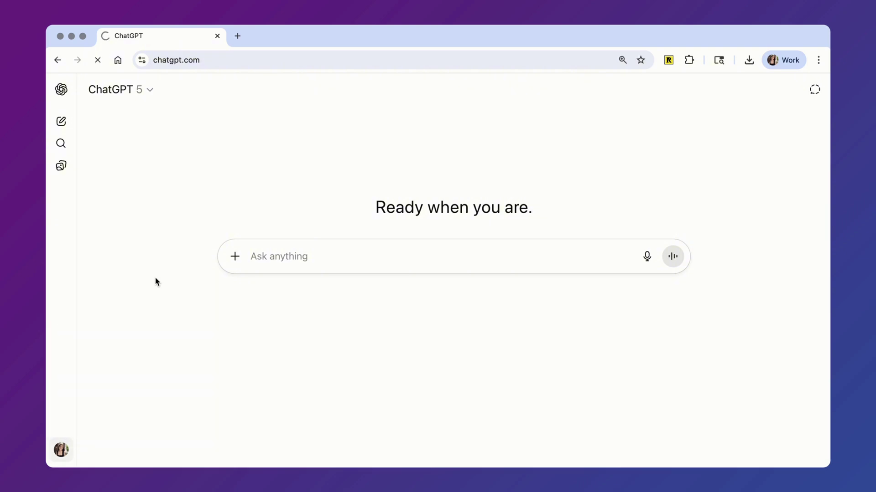
- In Settings > Connectors, create a new connector and upload the R logo as its icon
left_click(61, 450)
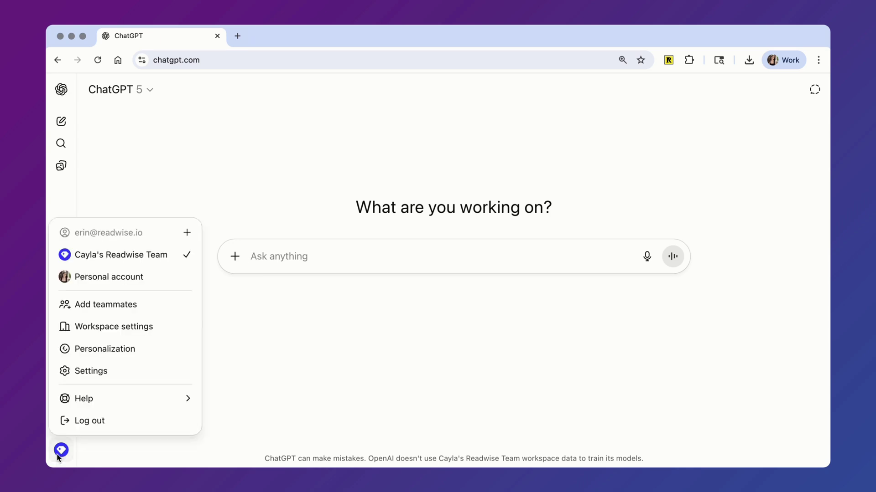
left_click(80, 371)
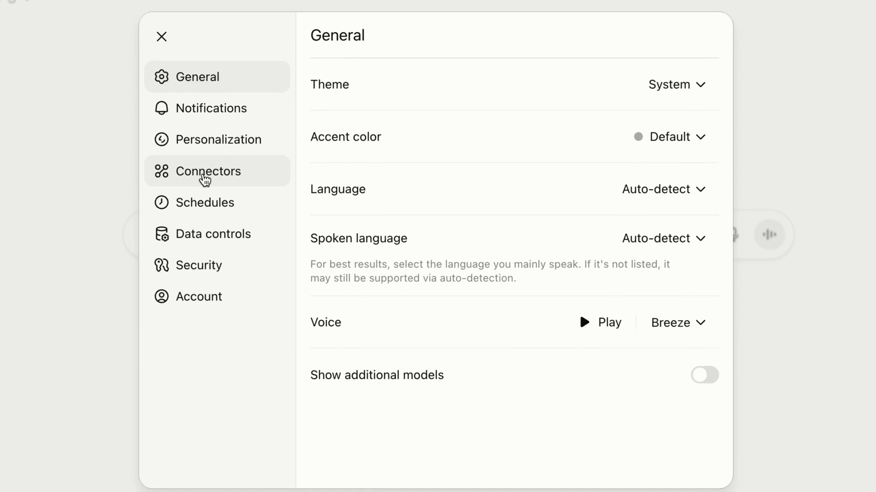
left_click(204, 178)
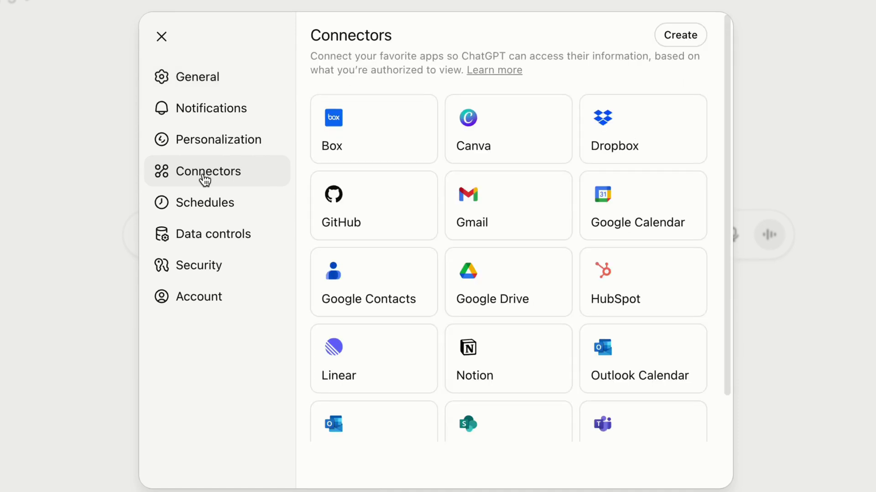
left_click(677, 39)
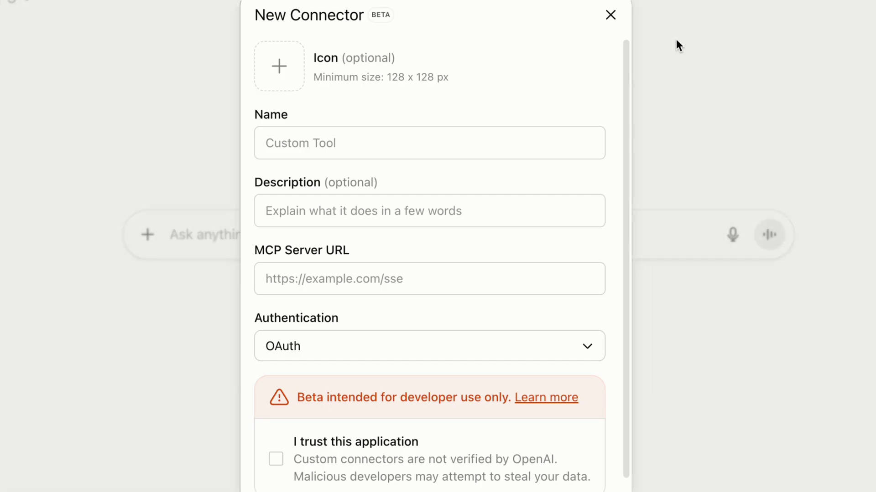
left_click(278, 84)
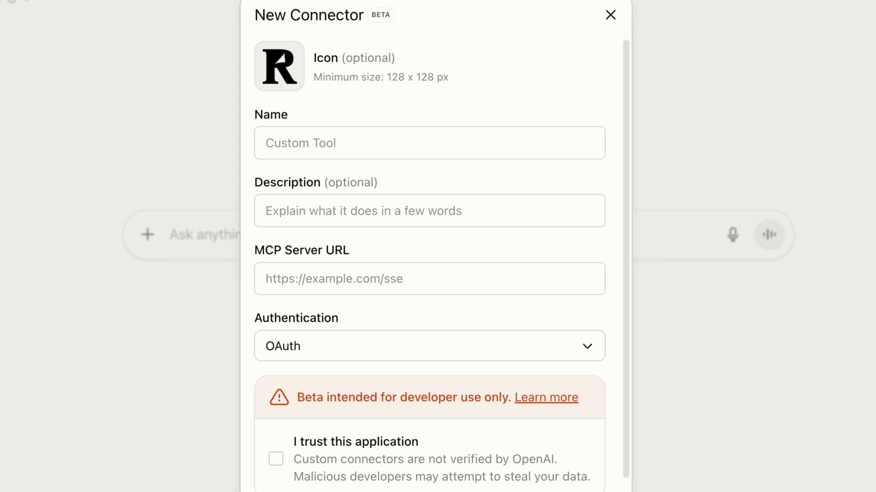
left_click(321, 146)
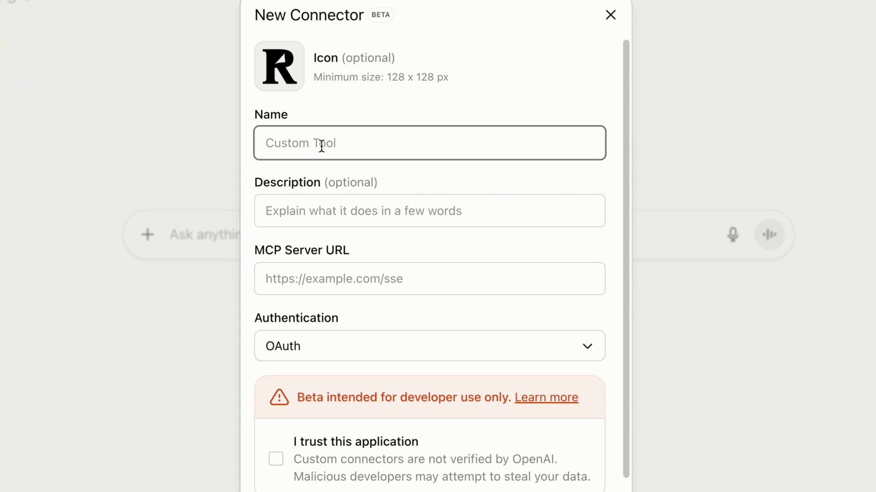
type("Readwise")
left_click(300, 211)
type("Search hi")
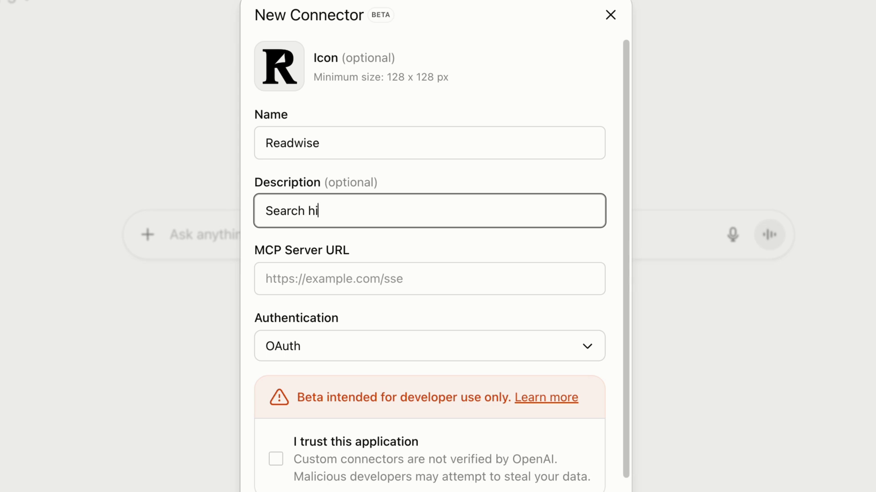
type("ghlights with ")
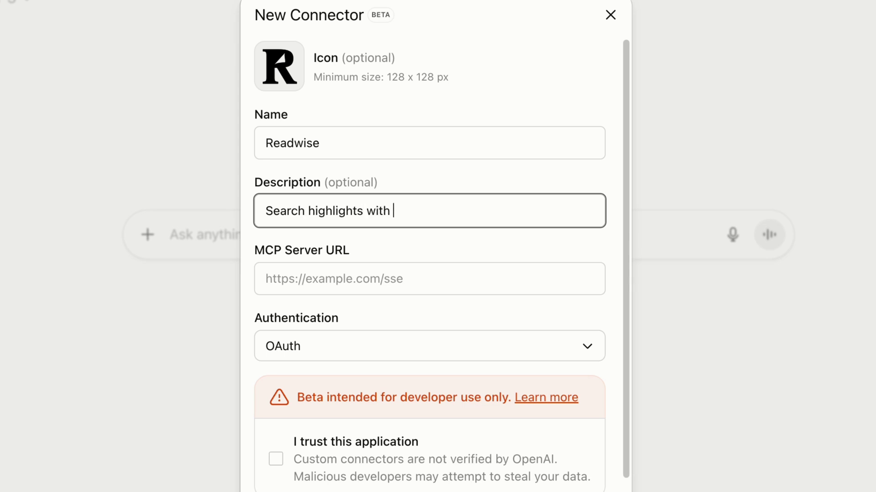
type("Readwise")
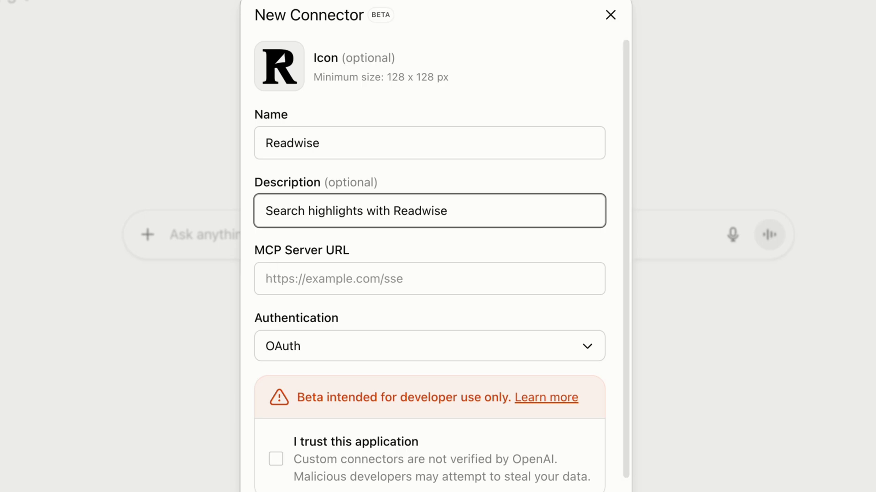
left_click_drag(327, 312, 525, 312)
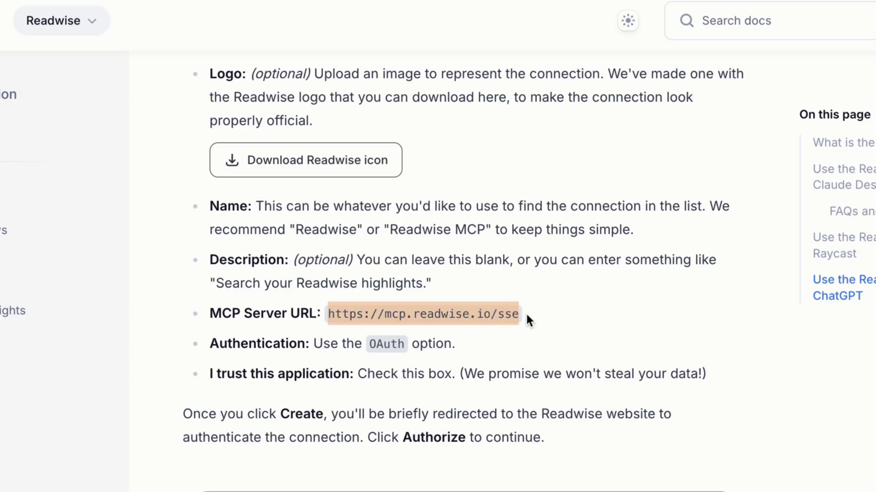
key("super+c")
left_click(283, 285)
key("super+v")
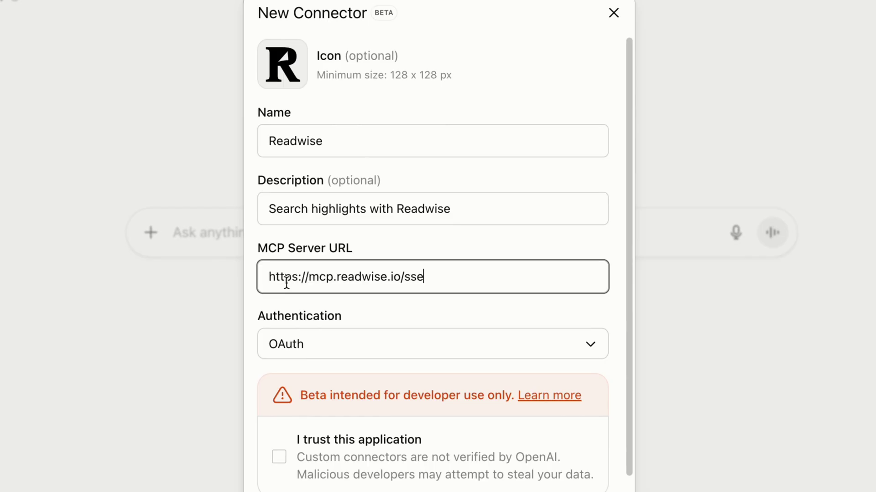
- Keep OAuth authentication and tick 'I trust this application'
left_click(325, 336)
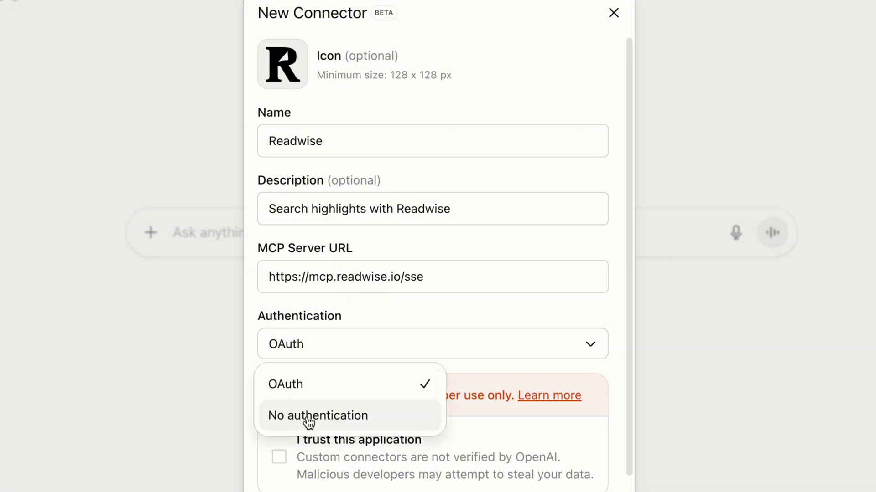
left_click(303, 381)
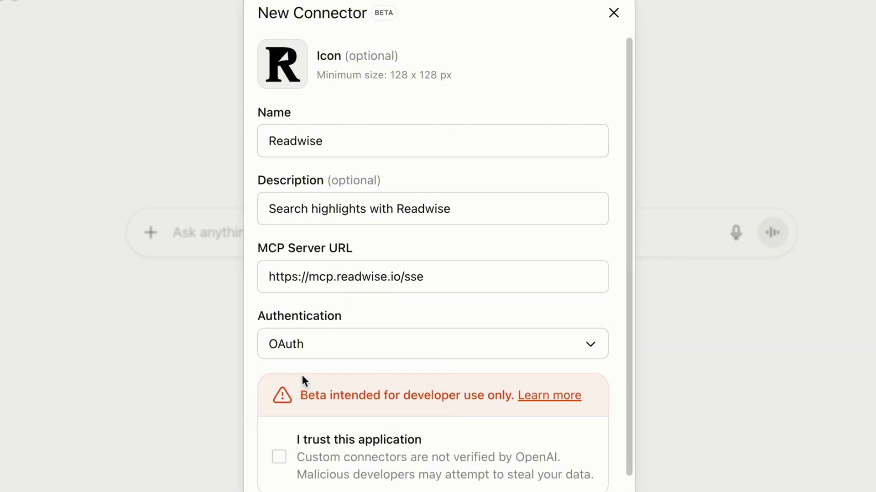
left_click(280, 458)
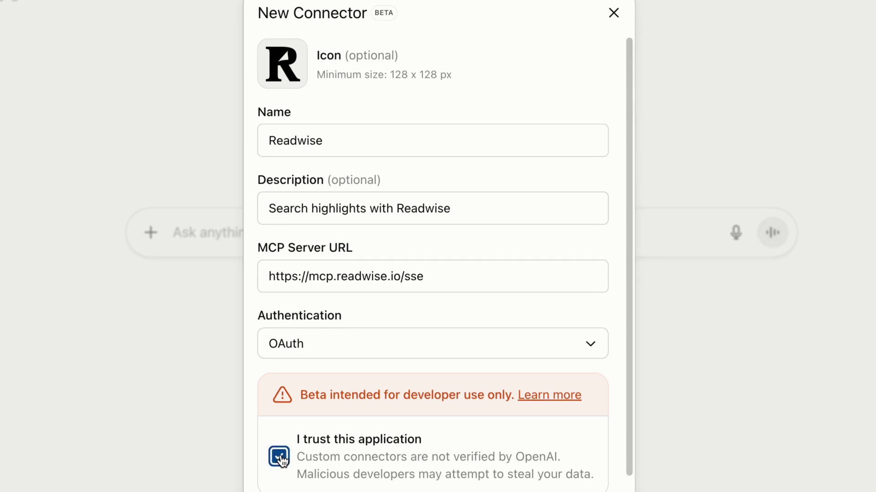
scroll(279, 466, "down", 2)
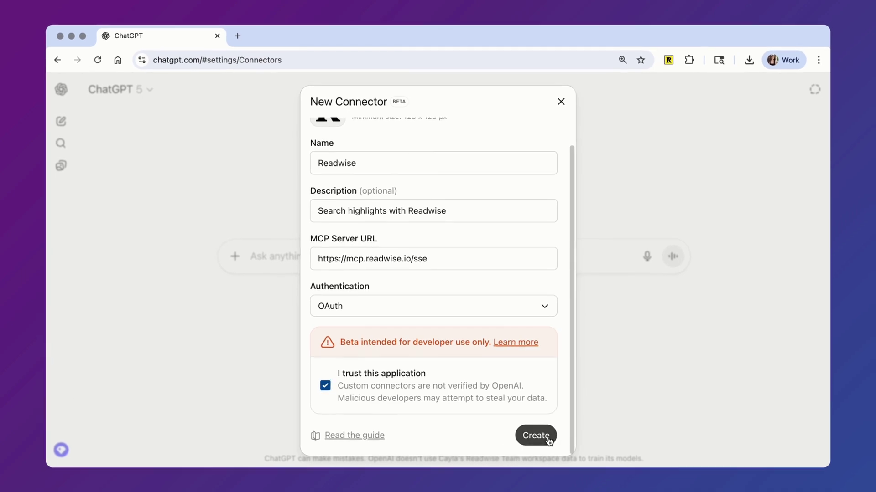
- Create the Readwise connector, authorize ChatGPT's access to highlights, and close settings once connected
left_click(547, 436)
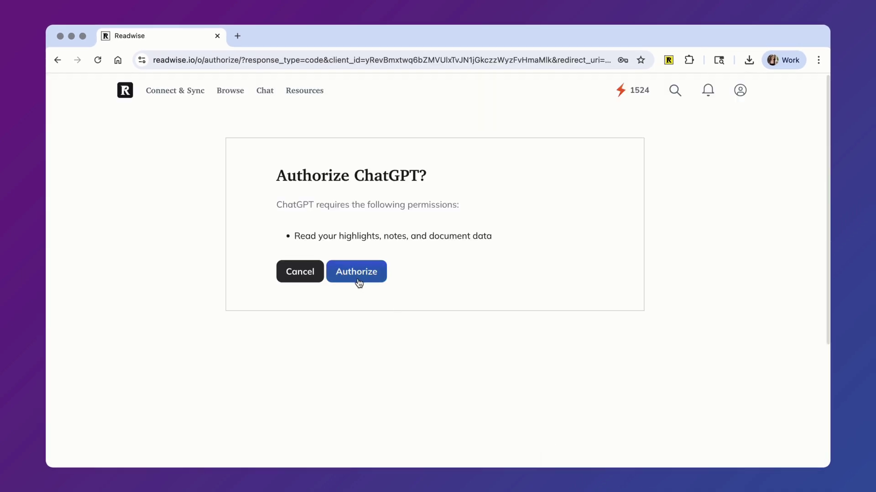
left_click(359, 282)
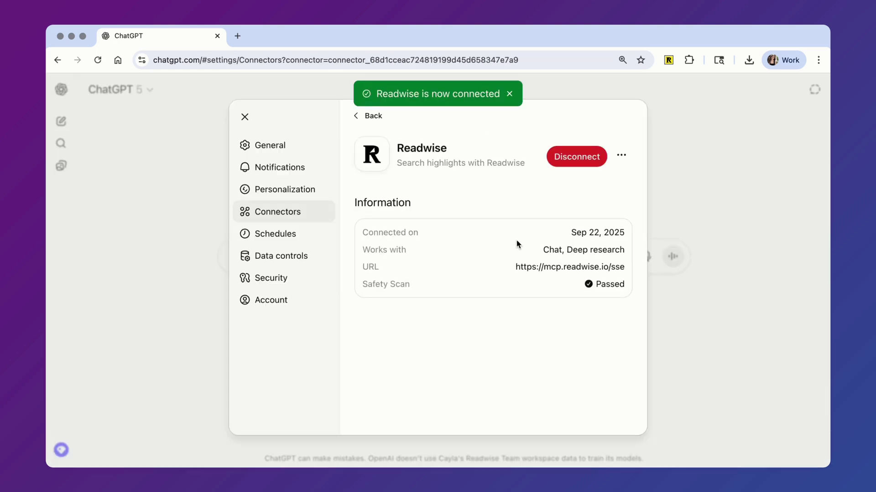
left_click(179, 275)
- Turn on 'Use connectors' for the new chat so Readwise is attached as a source
left_click(234, 258)
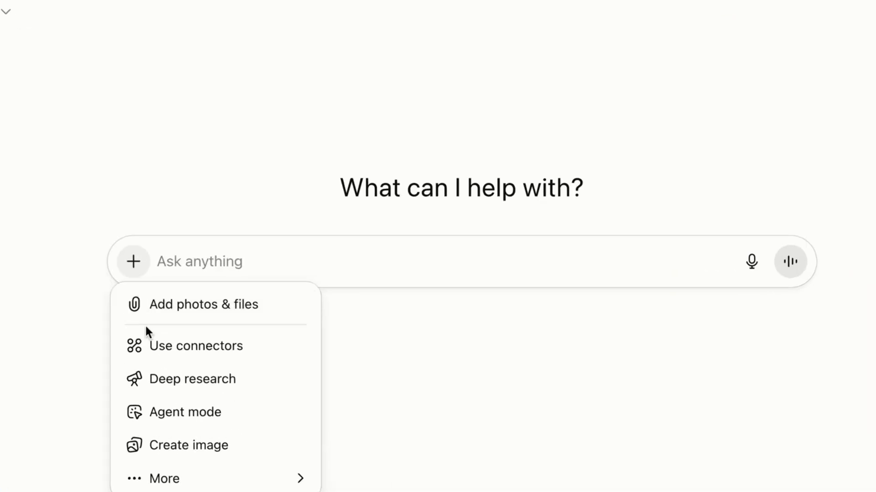
left_click(243, 311)
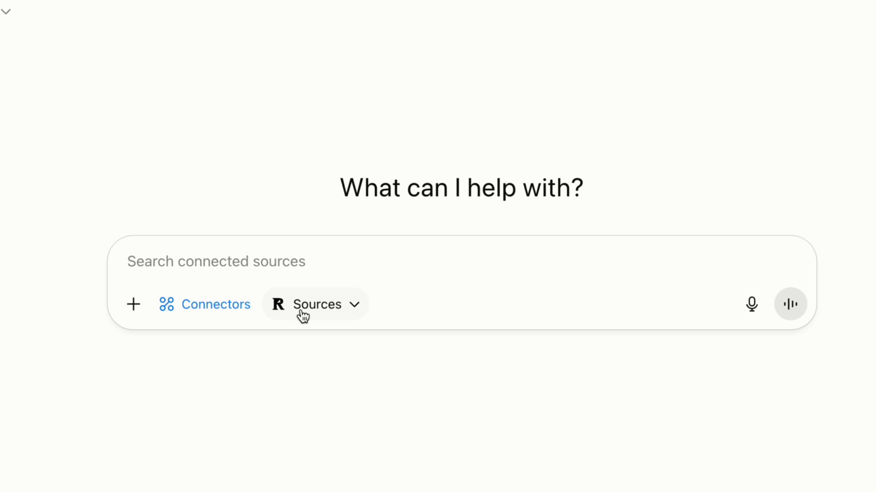
- Ask about the million tiny cameras story in Byung-Chul Han's The Crisis of Narration
type("In Byung-Chul Han's The Cris")
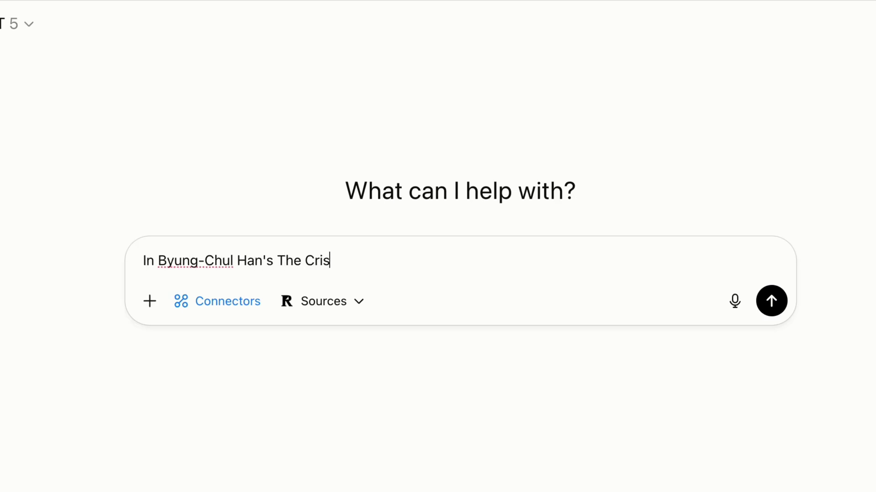
type("is of Narration, he ")
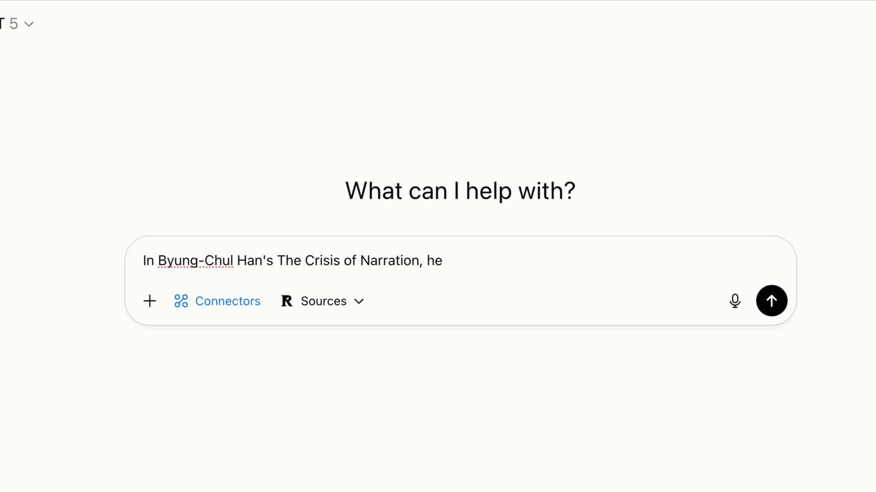
type("refers to a story about ")
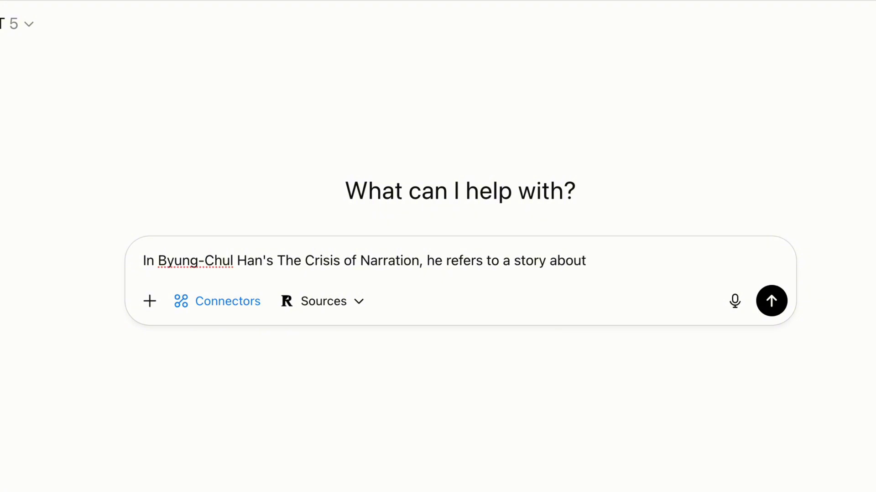
type("a million tiny cameras")
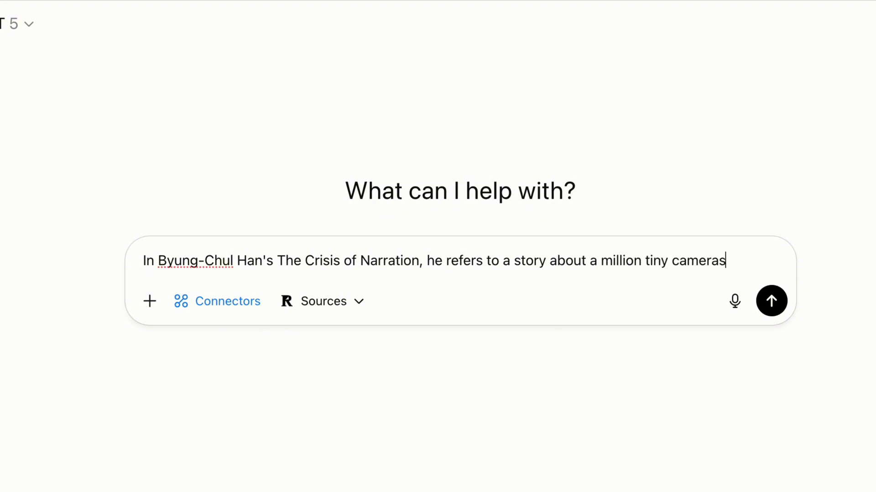
type(". Can you find that quote?")
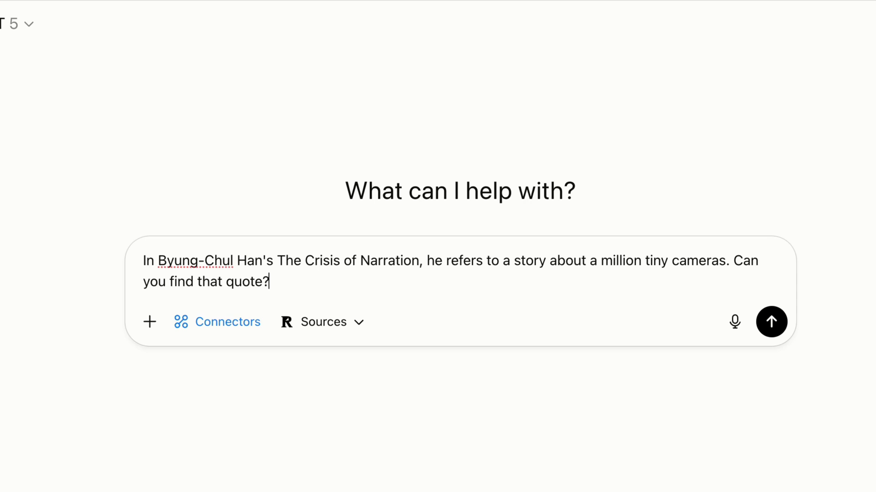
key("Return")
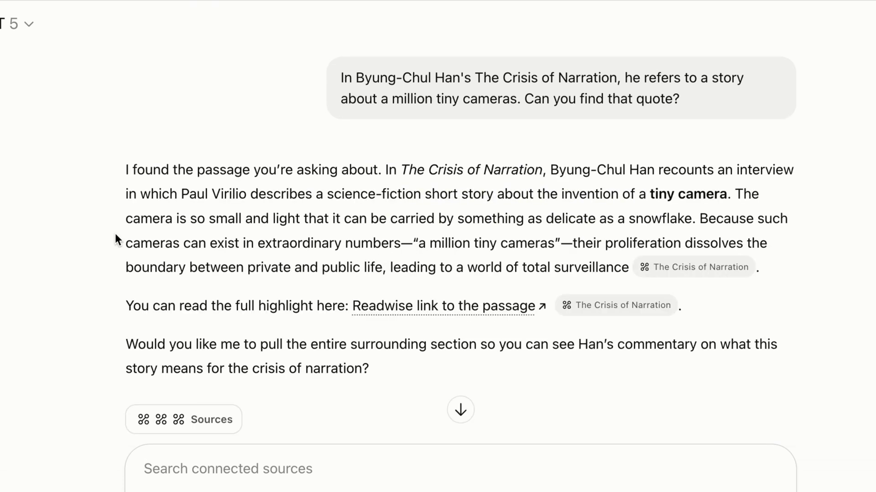
- Send the follow-up 'Can you share the entire quote here?'
scroll(226, 395, "down", 3)
type("Can you s")
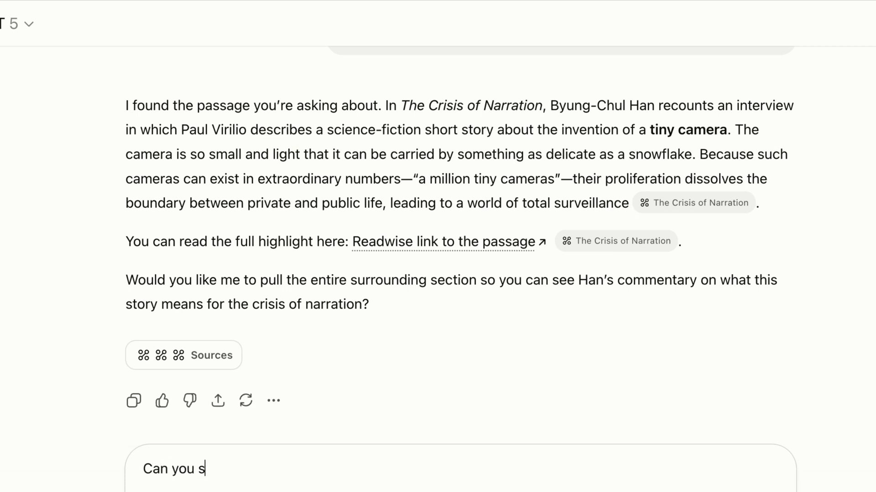
type("hare the entire ")
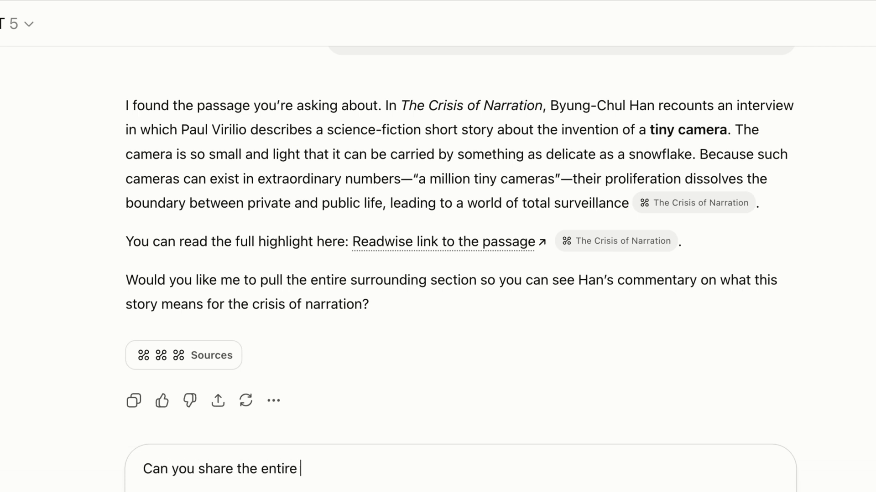
type("quote here?")
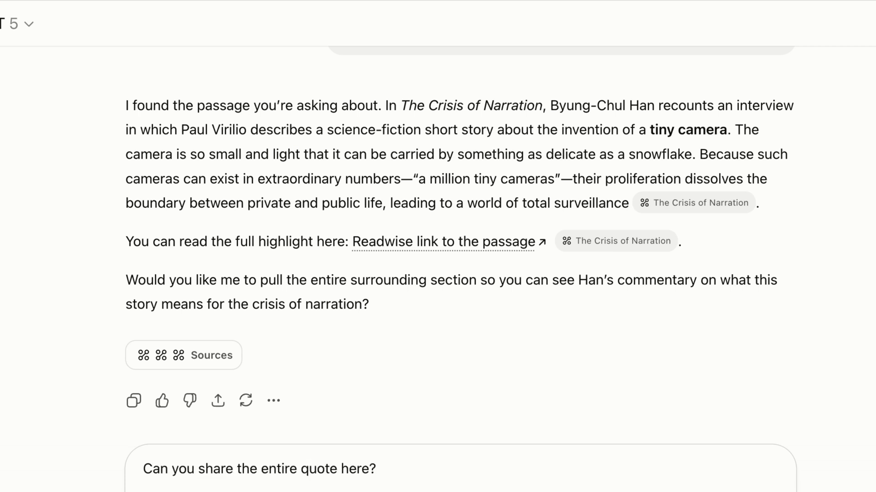
key("Return")
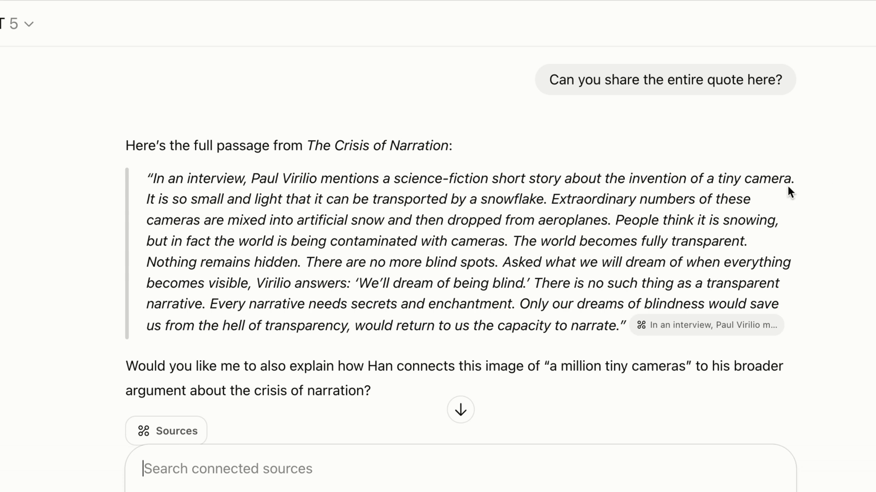
- Read the returned Virilio passage starting 'People think', then scroll back up to the earlier reply
left_click_drag(612, 220, 620, 331)
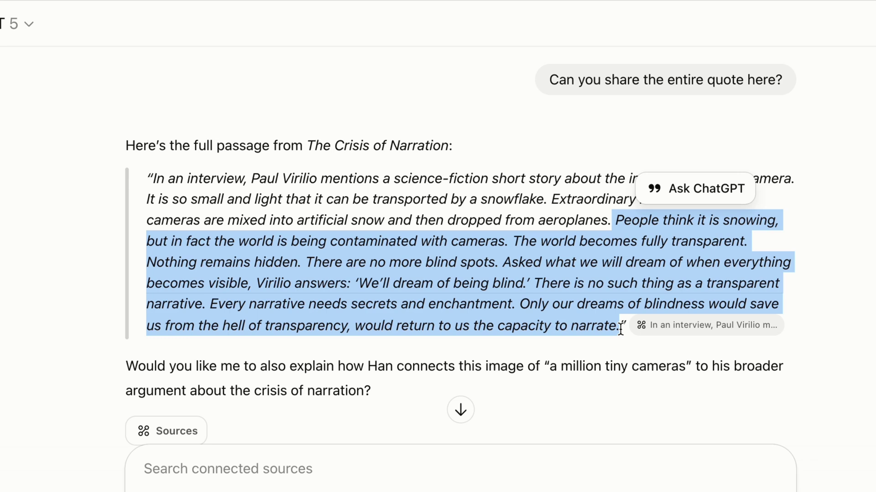
left_click(130, 366)
scroll(456, 266, "down", 1)
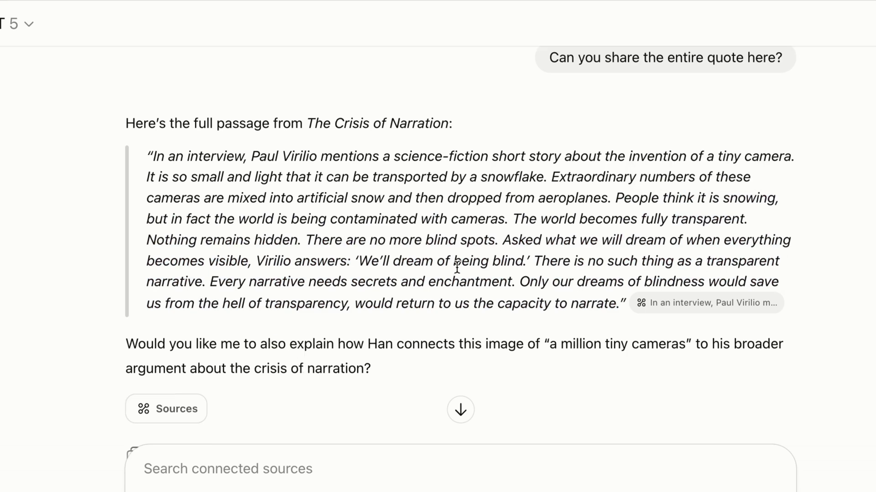
scroll(457, 267, "up", 7)
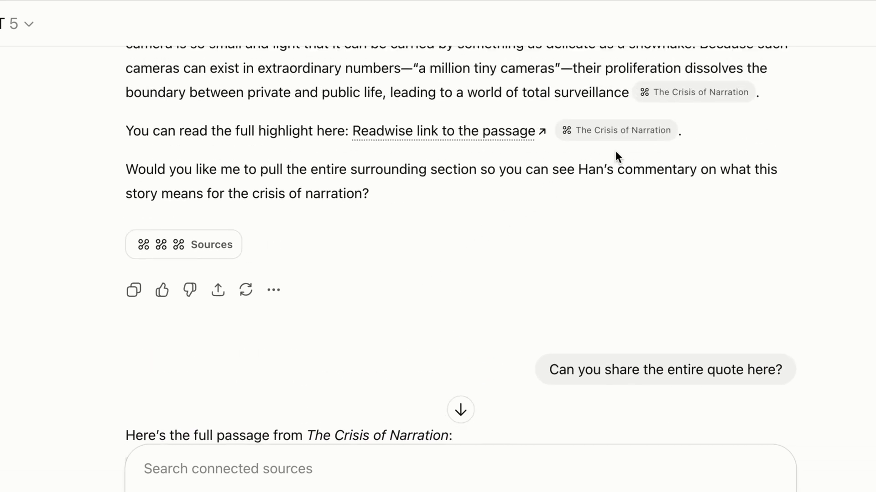
- Open The Crisis of Narration highlights in Readwise and locate the Virilio passage with its tags and note
left_click(631, 136)
scroll(498, 178, "down", 10)
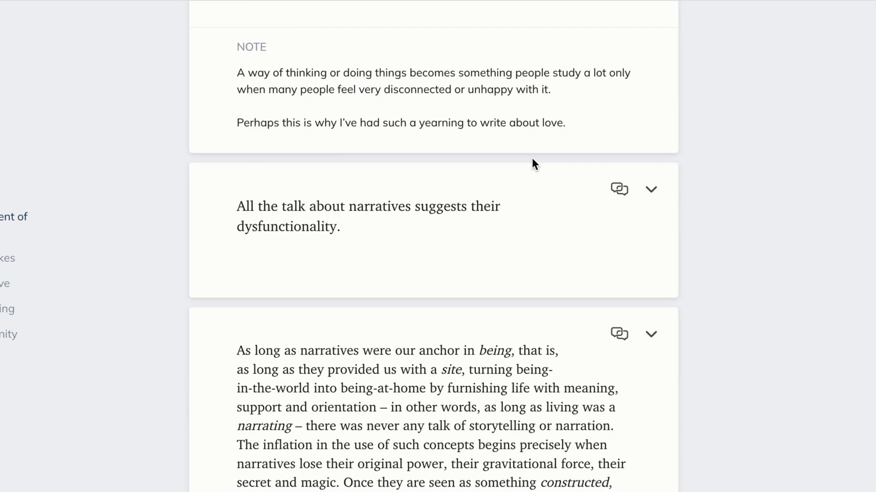
scroll(497, 178, "down", 15)
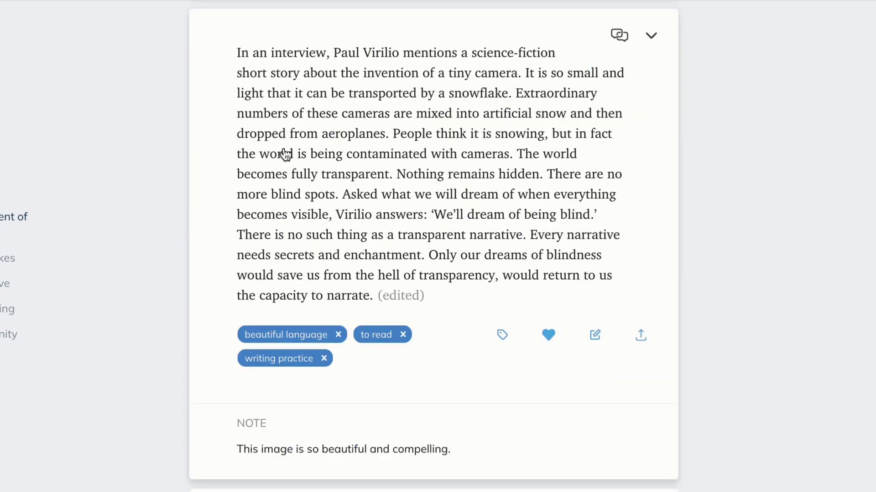
scroll(285, 154, "down", 8)
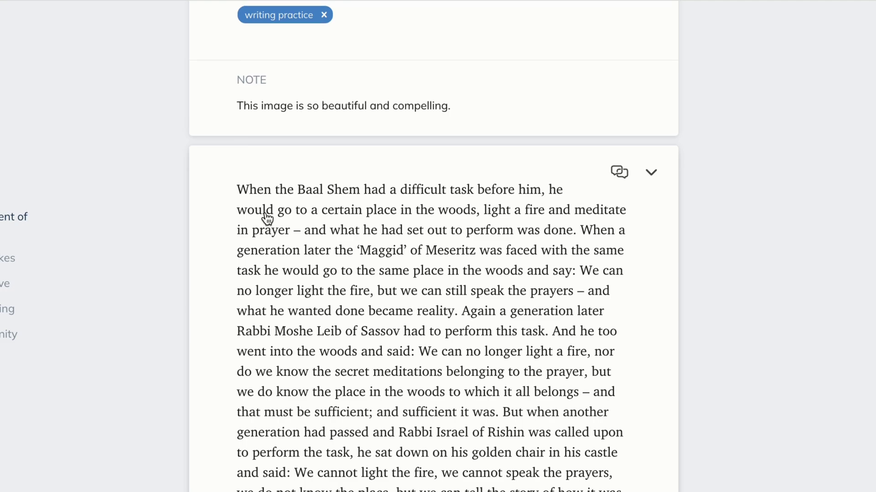
scroll(266, 218, "up", 15)
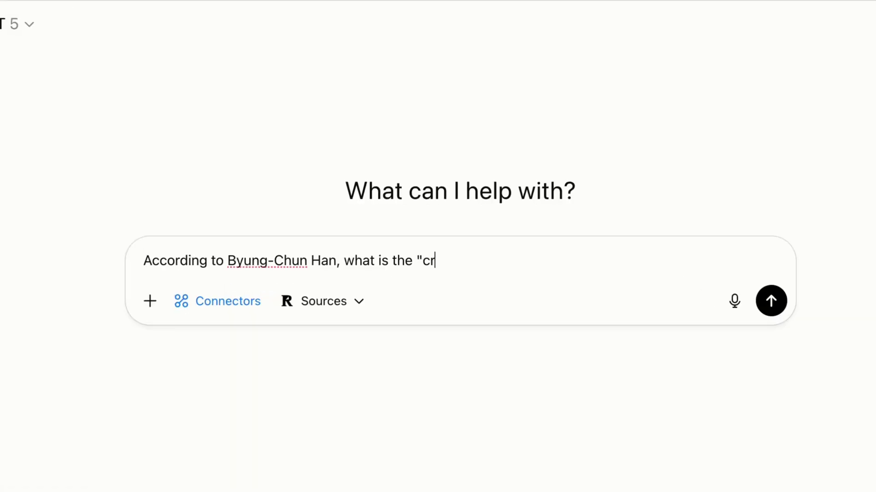
- Ask what Han means by the crisis of narration, then ask what solution he proposed
type("isis of")
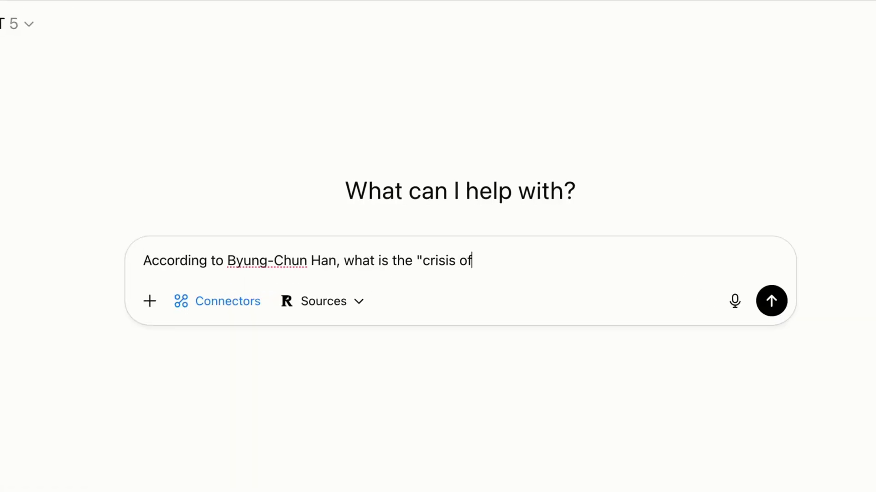
type(" narration?\"")
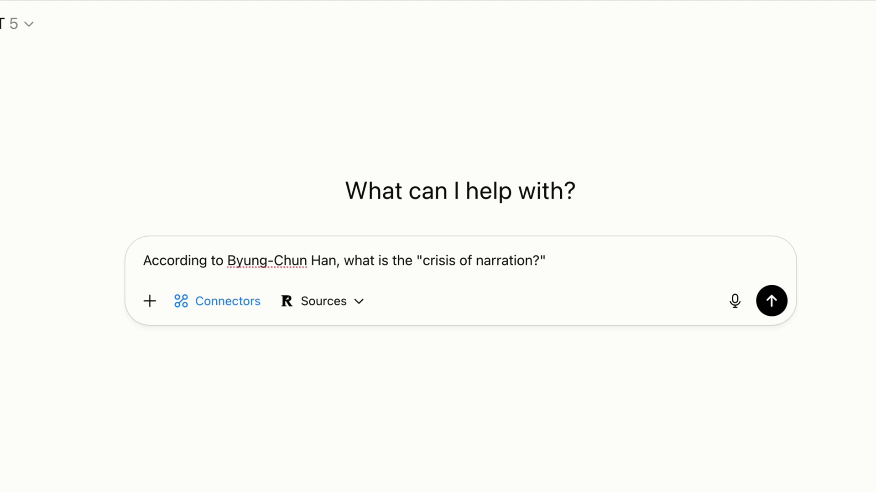
key("Return")
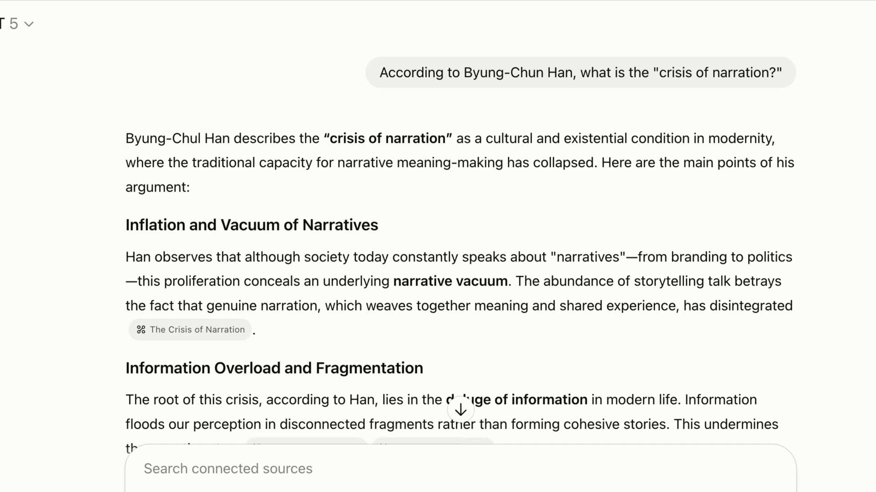
scroll(421, 325, "down", 3)
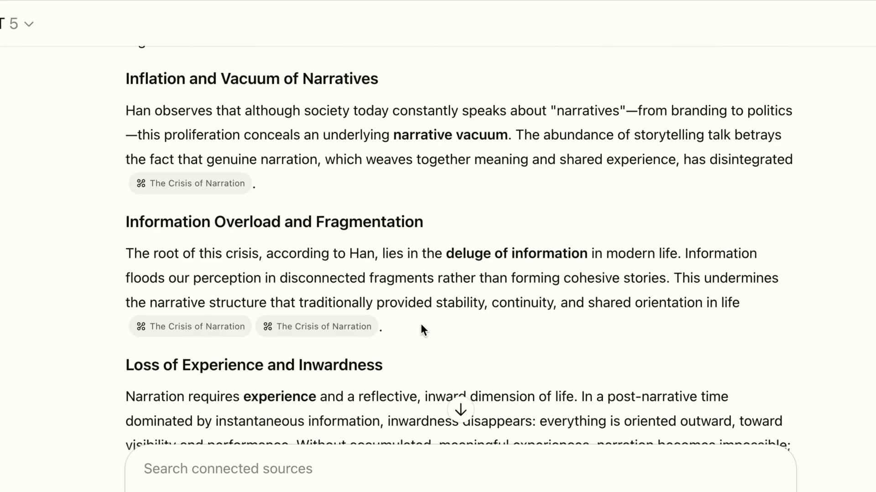
scroll(420, 325, "down", 3)
type("What did he propose as a solution to ")
type("today's narrativ")
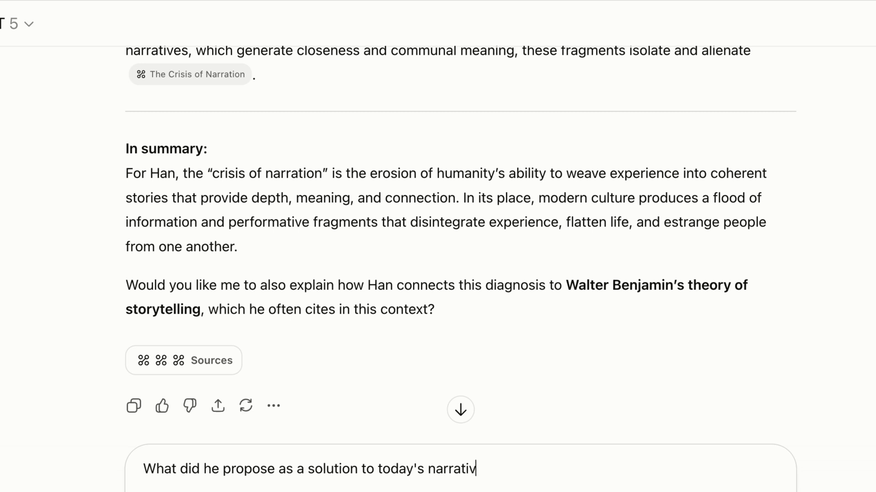
type("e crisis?")
key("Return")
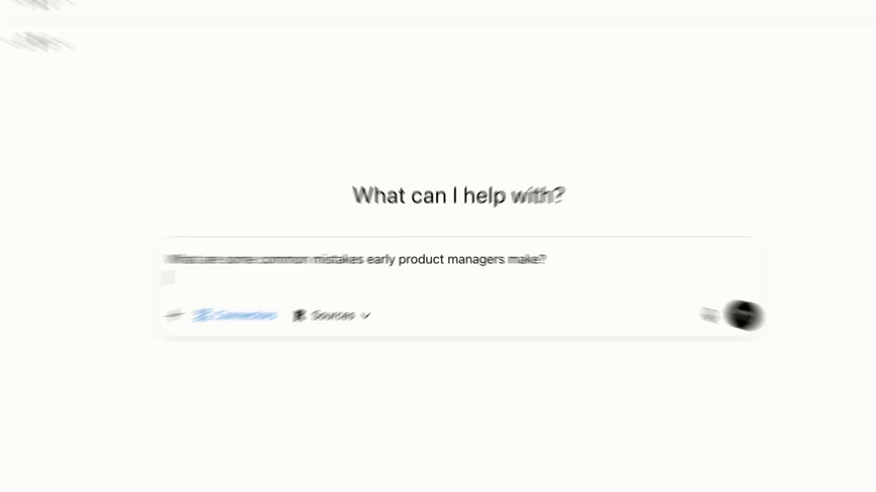
- Ask for early product manager mistakes, grouped under headings with supporting highlights for each point
type("Plea")
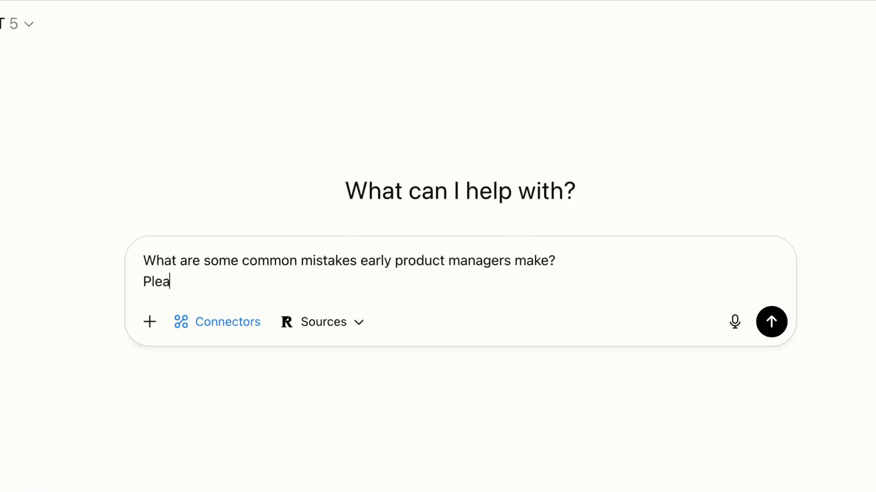
type("se group your answers under h")
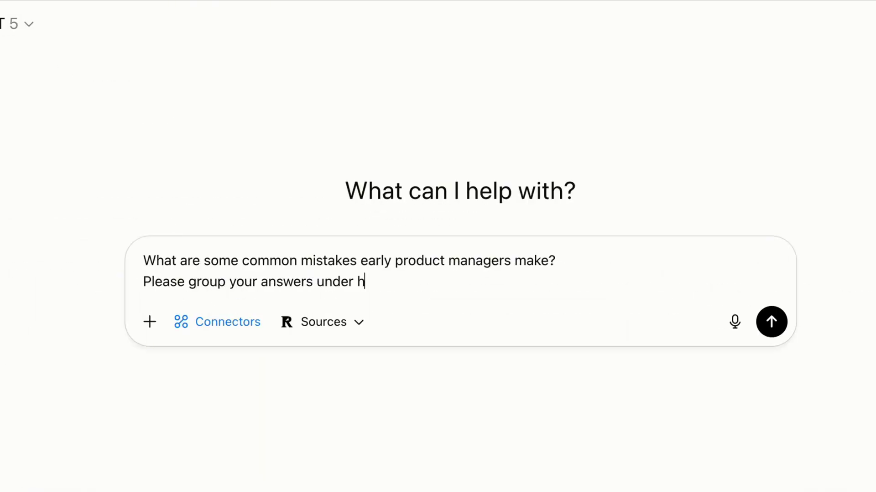
type("eadings and use")
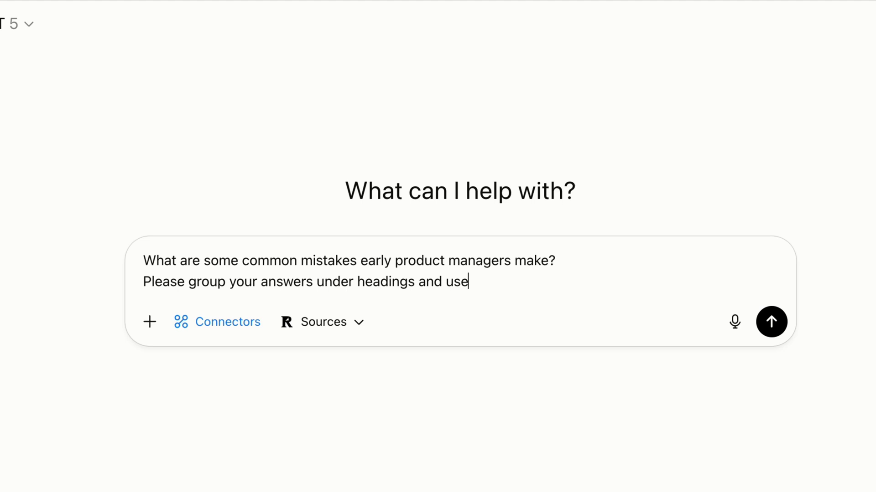
type(" highlights to ba")
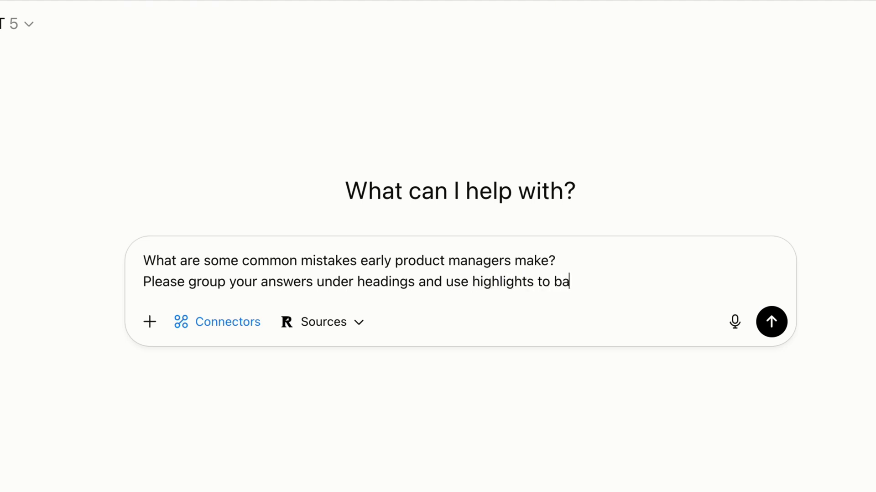
type("ck up each point.")
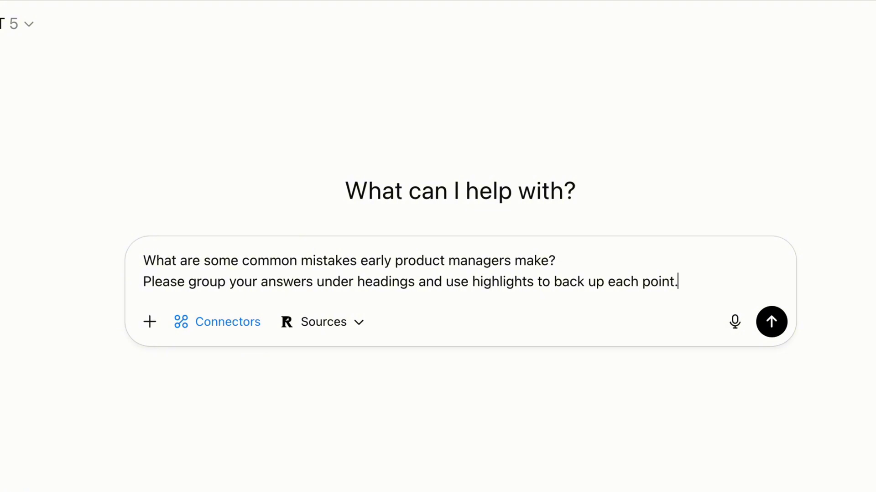
key("Return")
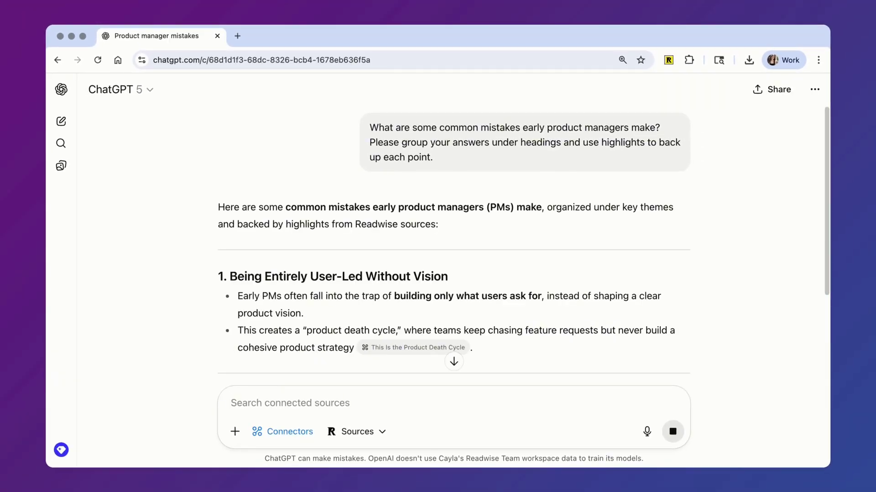
- Scroll through the seven PM mistakes, from 'Falling Into the Build Trap' onward, then back up
scroll(231, 308, "down", 3)
scroll(232, 308, "down", 5)
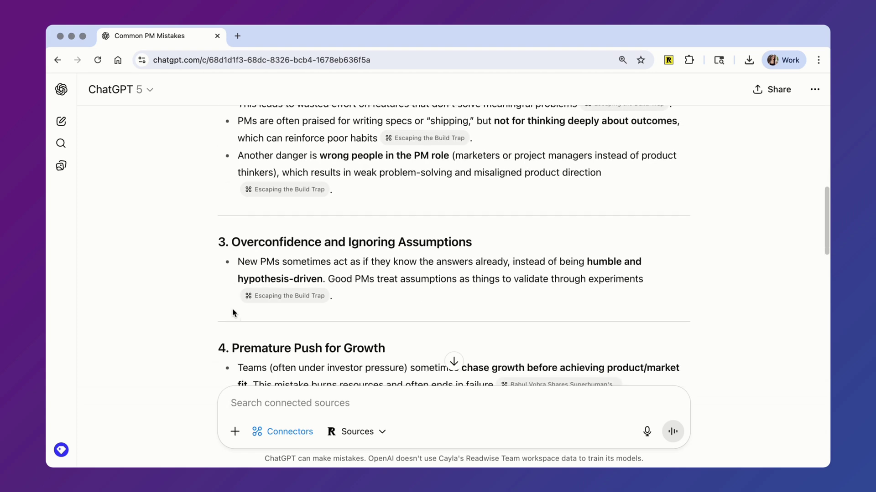
scroll(231, 308, "down", 5)
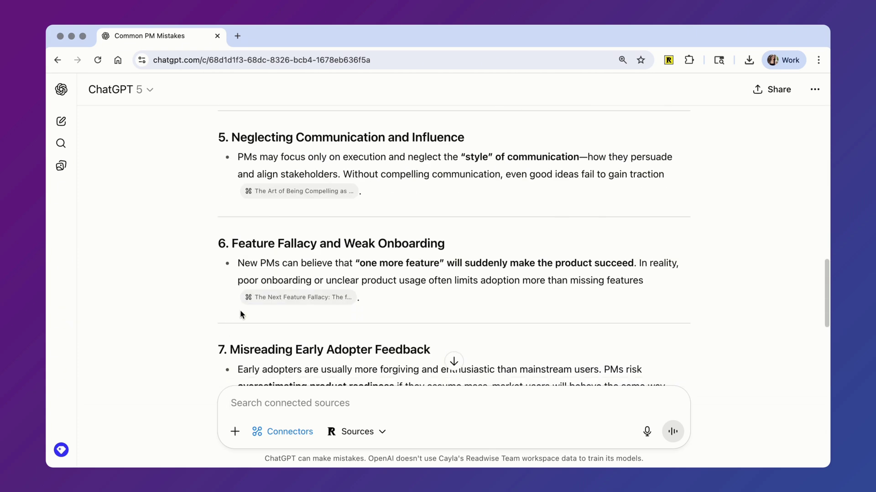
scroll(241, 315, "down", 2)
scroll(301, 200, "up", 5)
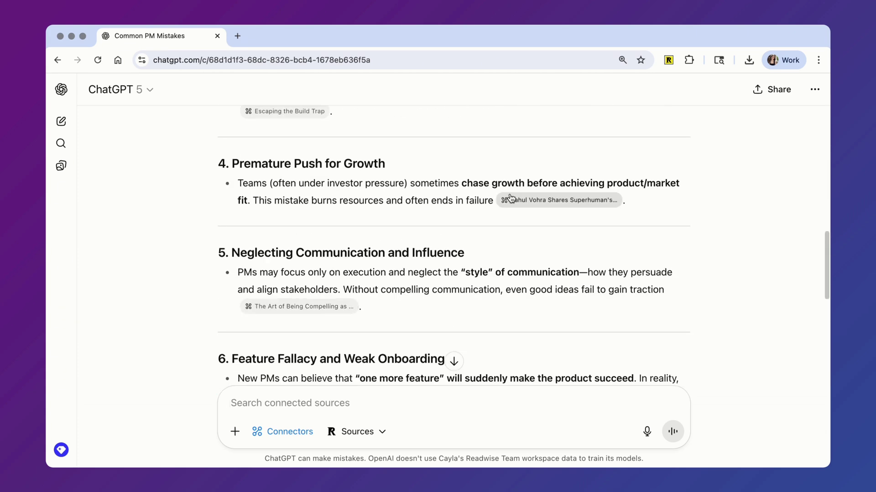
scroll(510, 198, "up", 12)
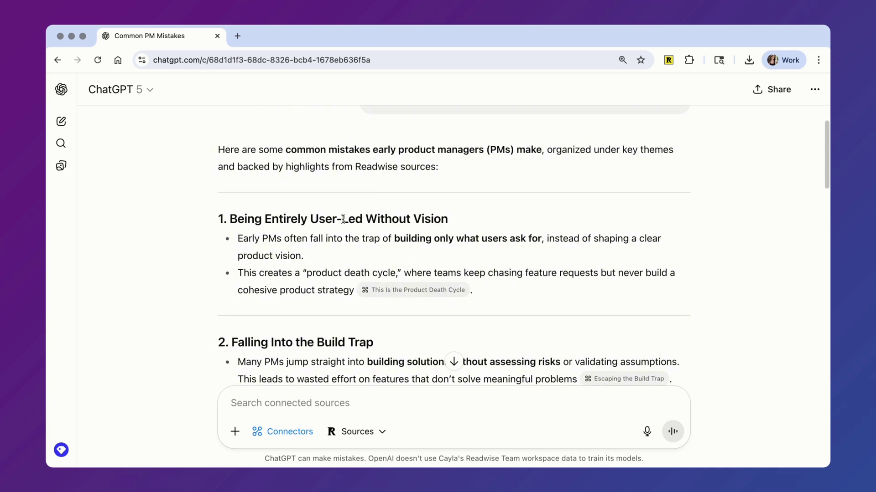